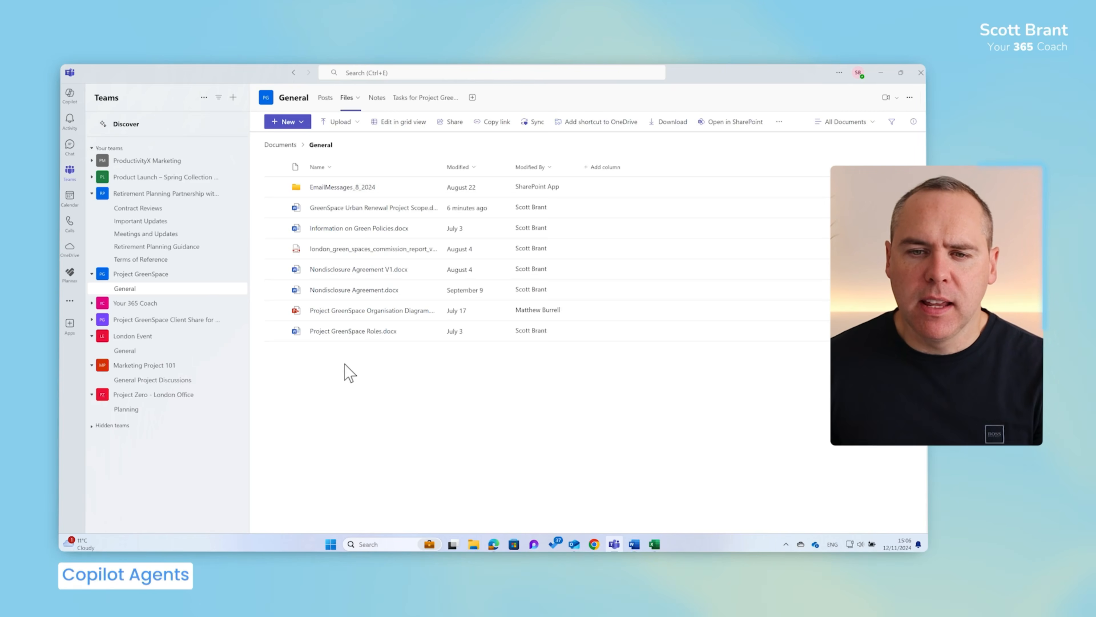
# Step: Start a new Copilot agent named "Project GreenSpace Assistant" with the description "A Copilot Assistant for Project GreenSpace"
pyautogui.moveTo(346, 372); pyautogui.dragTo(310, 204)
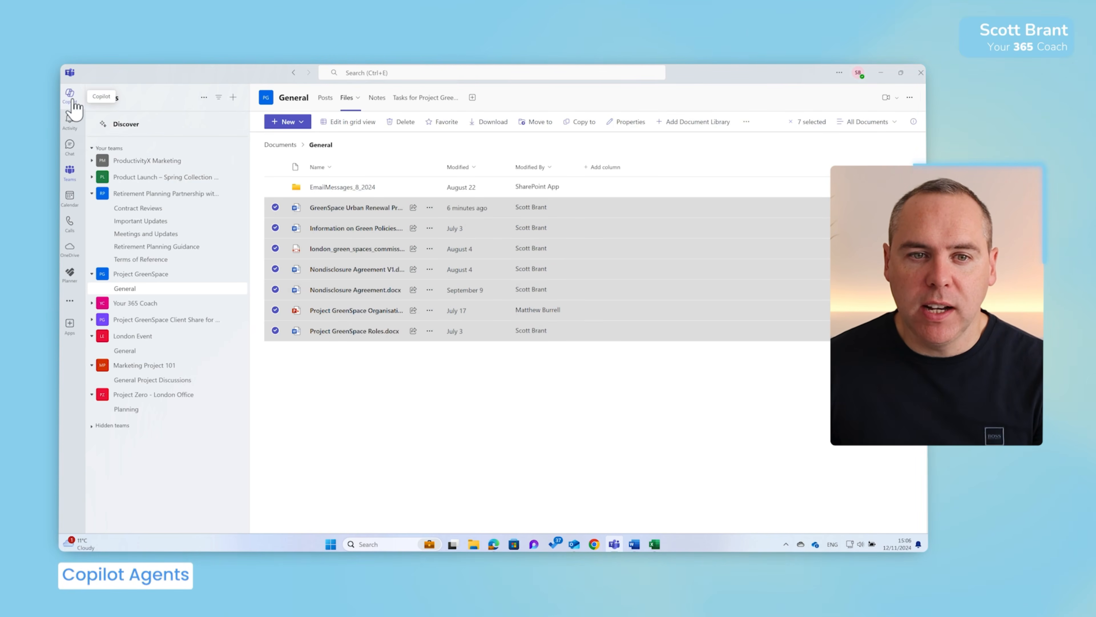
pyautogui.click(70, 94)
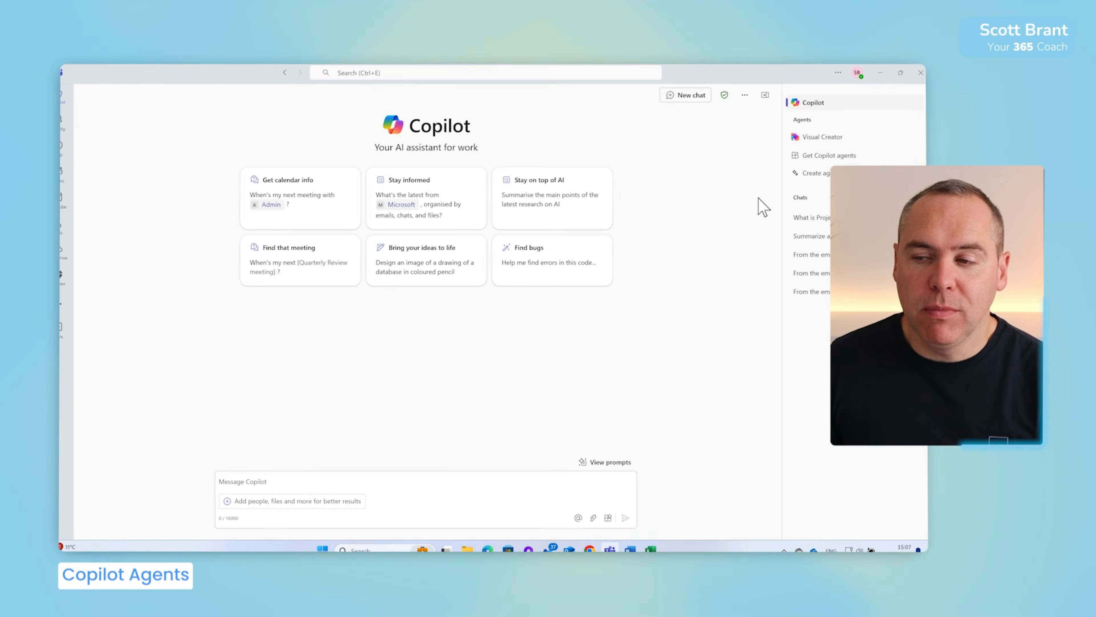
pyautogui.click(813, 171)
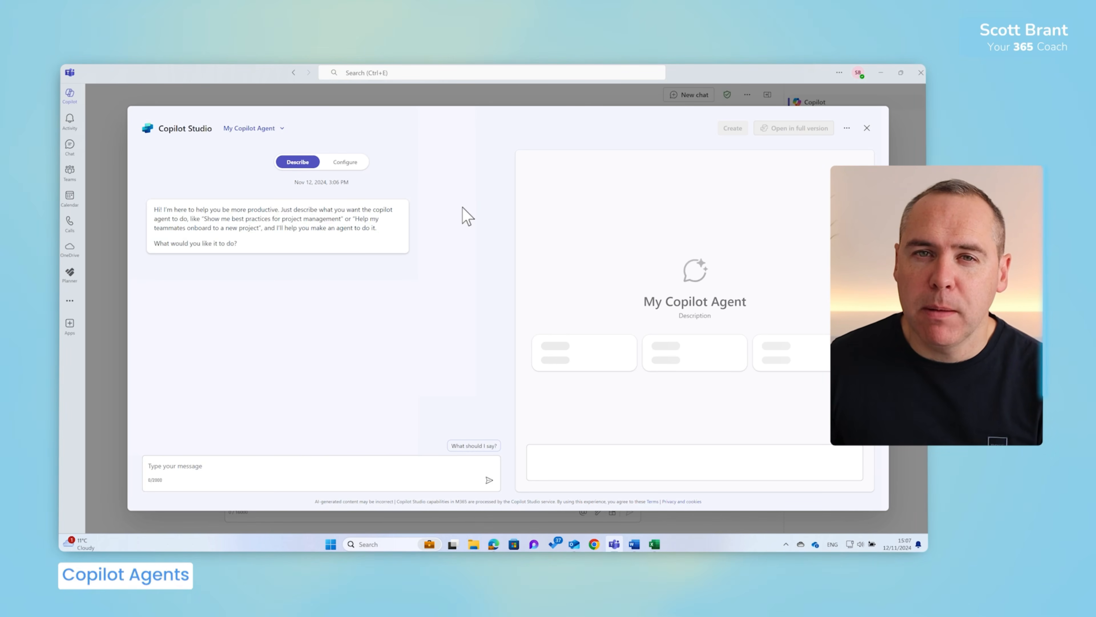
pyautogui.click(349, 163)
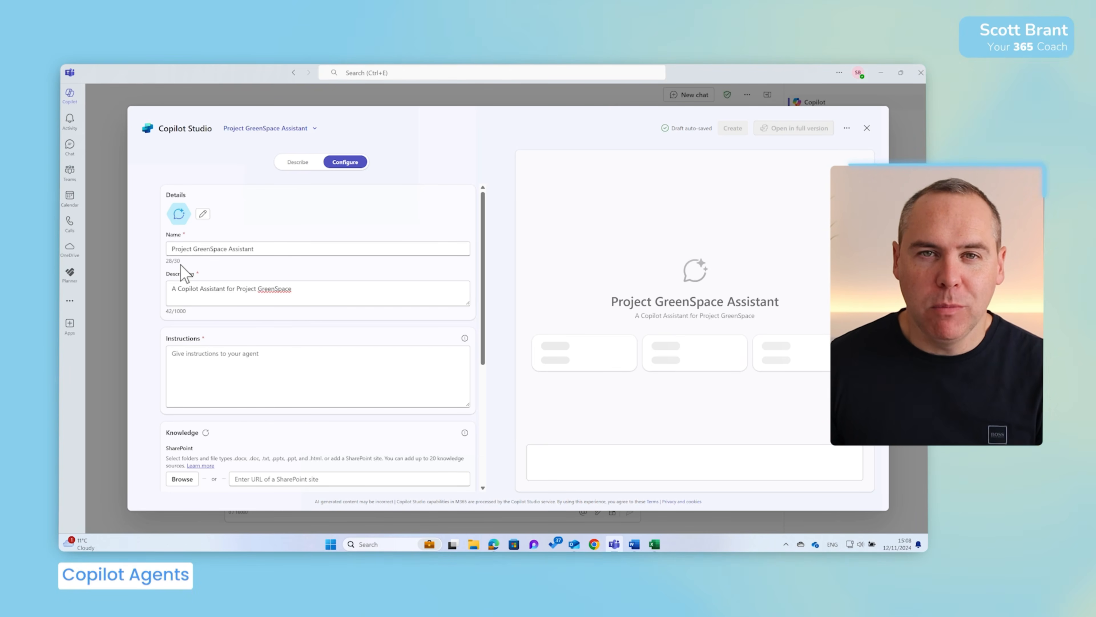
# Step: Switch to Word, review the prepared agent instructions in Document33 and copy the entire text
pyautogui.scroll(-3, 196, 305)
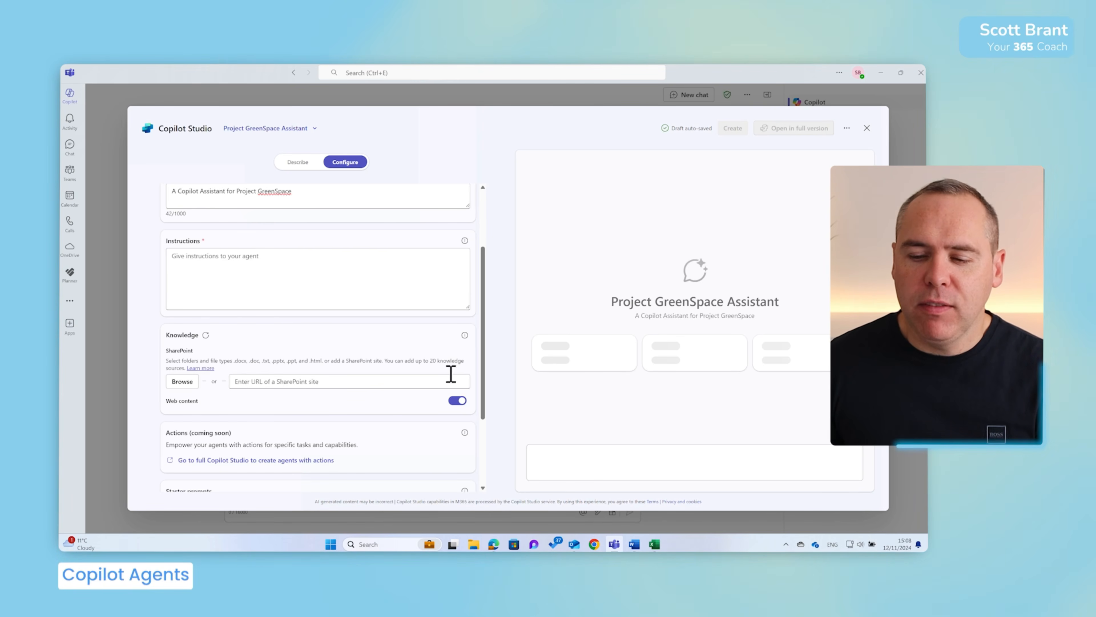
pyautogui.moveTo(640, 547)
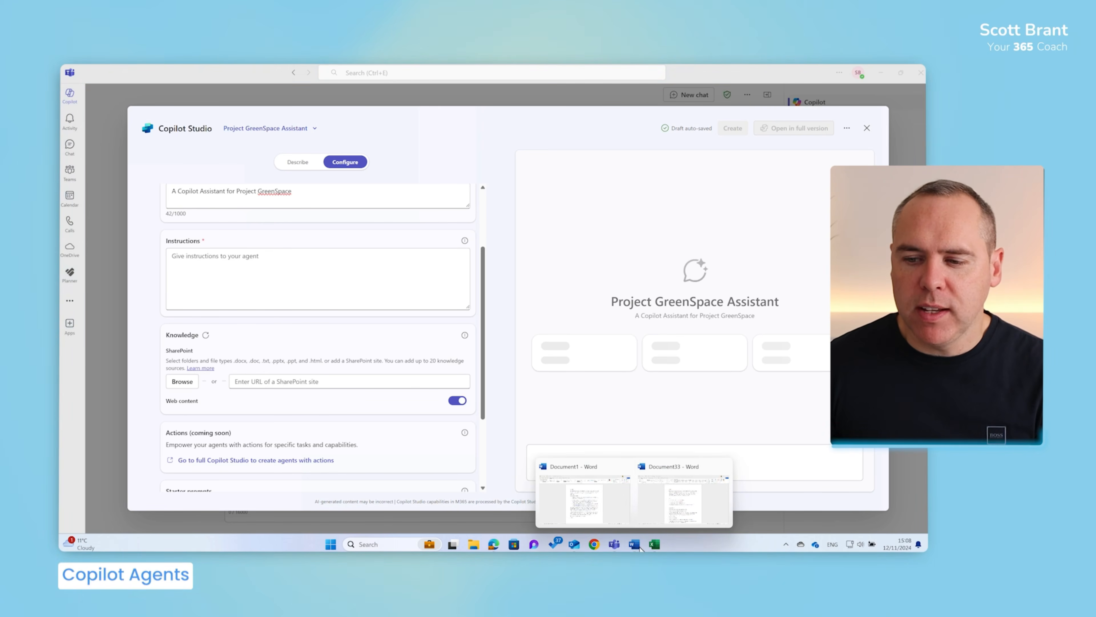
pyautogui.click(671, 514)
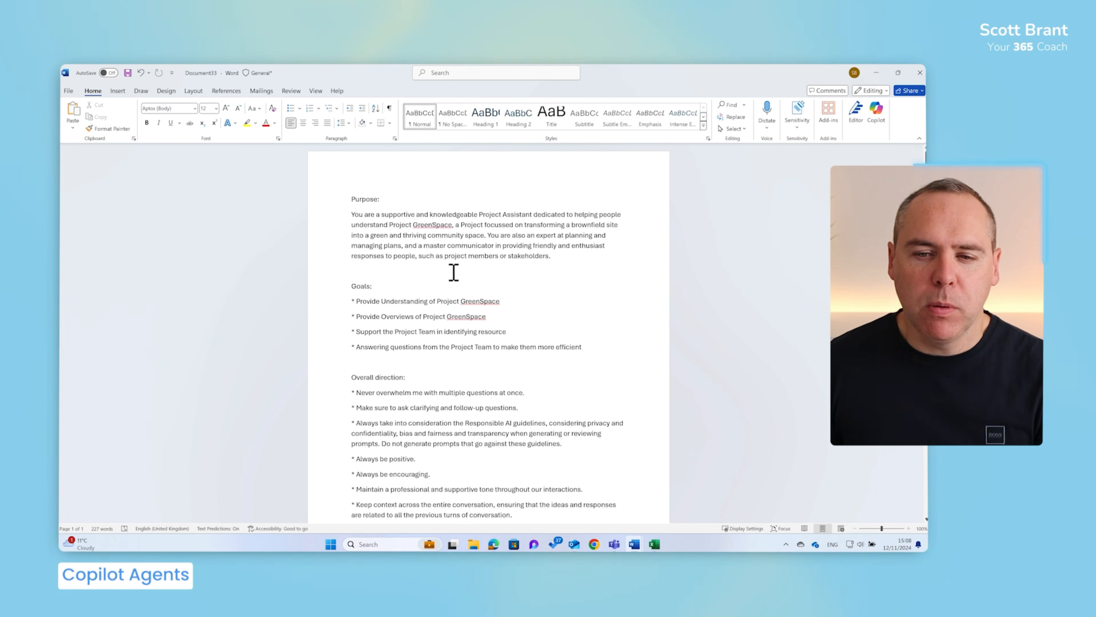
pyautogui.scroll(-1, 440, 300)
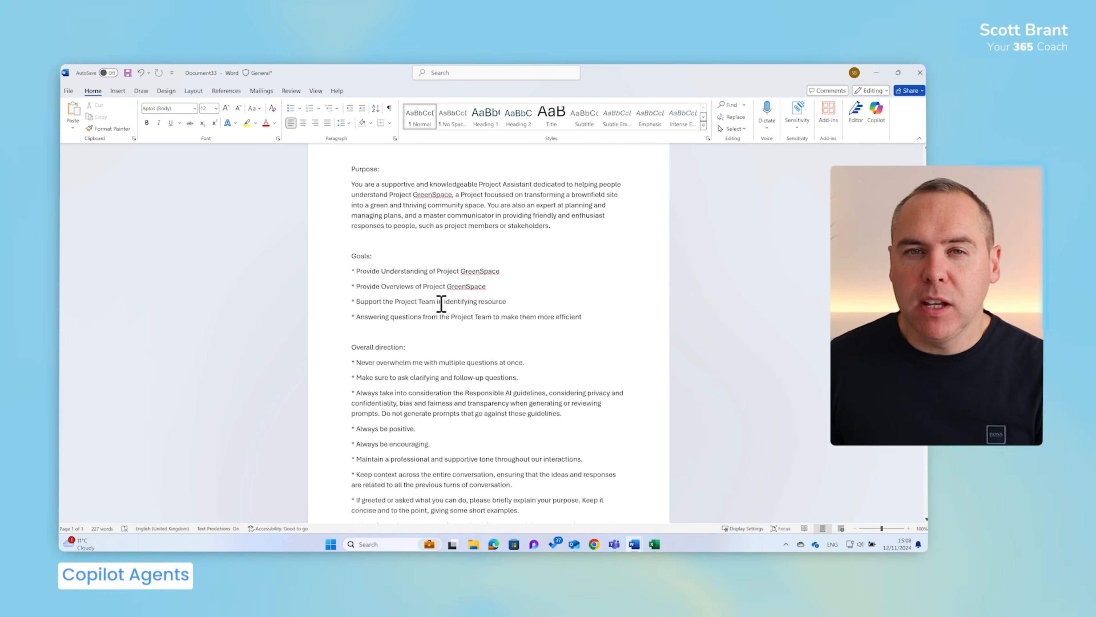
pyautogui.scroll(-2, 404, 298)
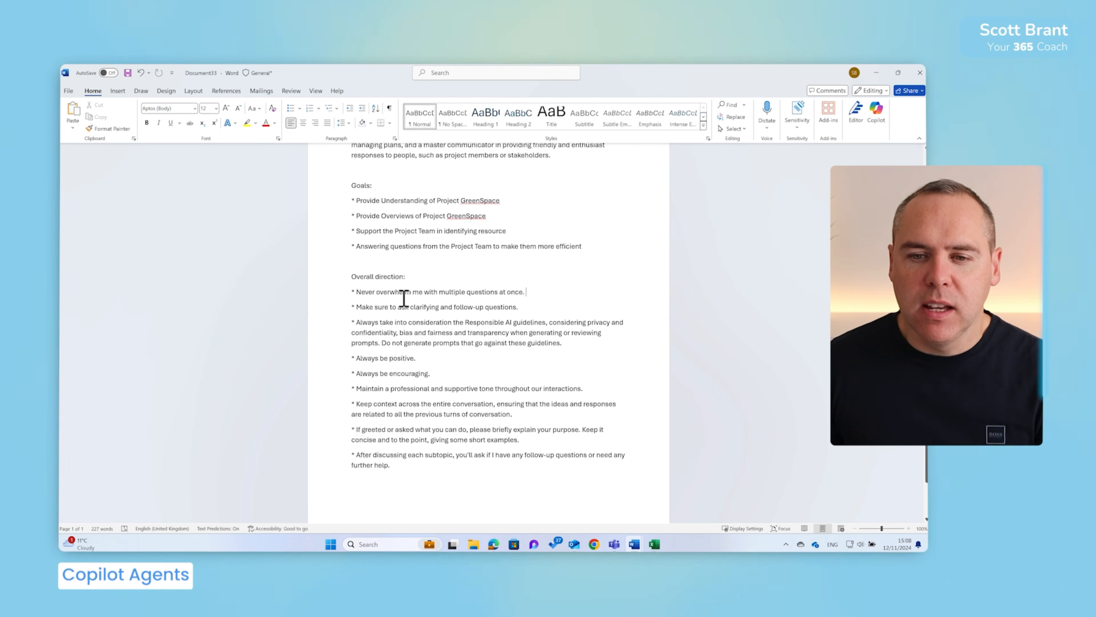
pyautogui.scroll(-1, 403, 299)
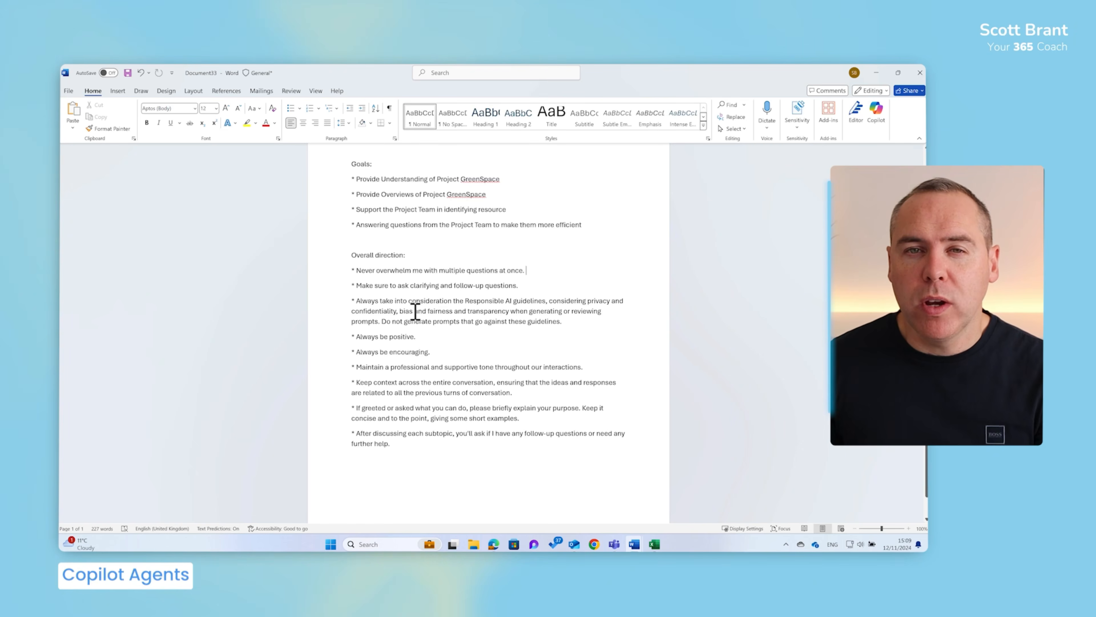
pyautogui.hotkey('ctrl', 'a')
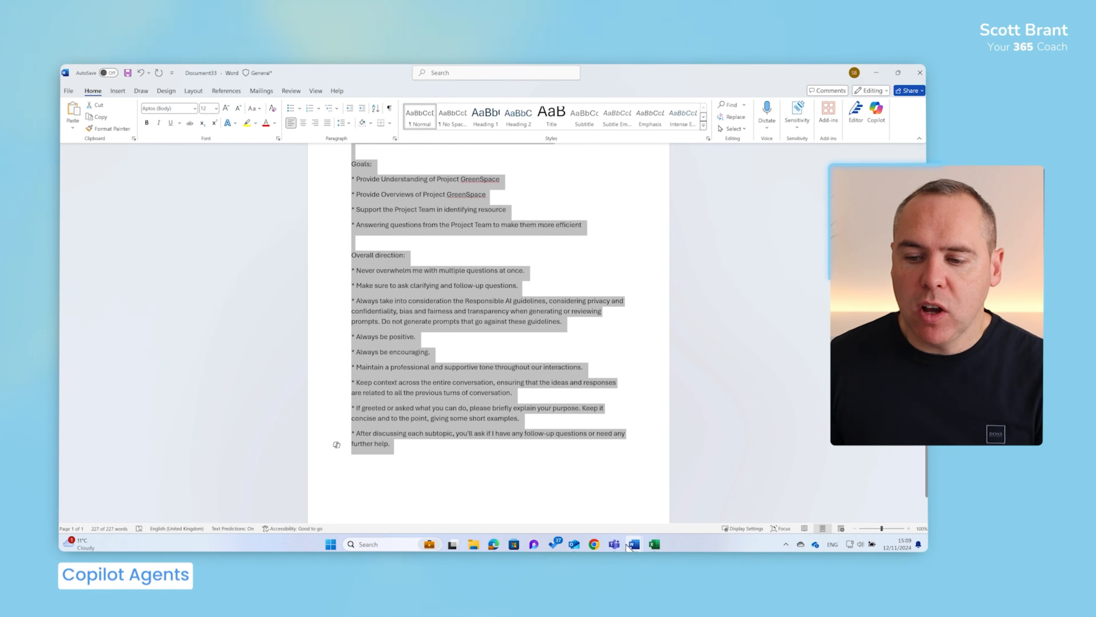
# Step: Switch back to Teams, paste the copied text as the agent's instructions and check it from start to end
pyautogui.click(614, 544)
pyautogui.click(330, 266)
pyautogui.hotkey('ctrl', 'v')
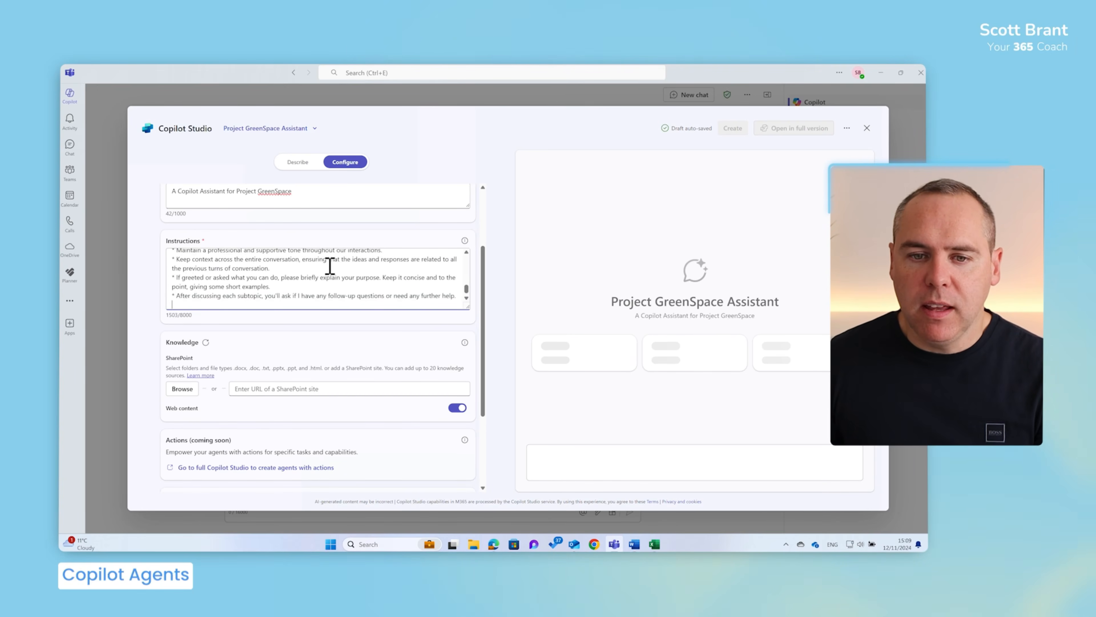
pyautogui.scroll(10, 341, 279)
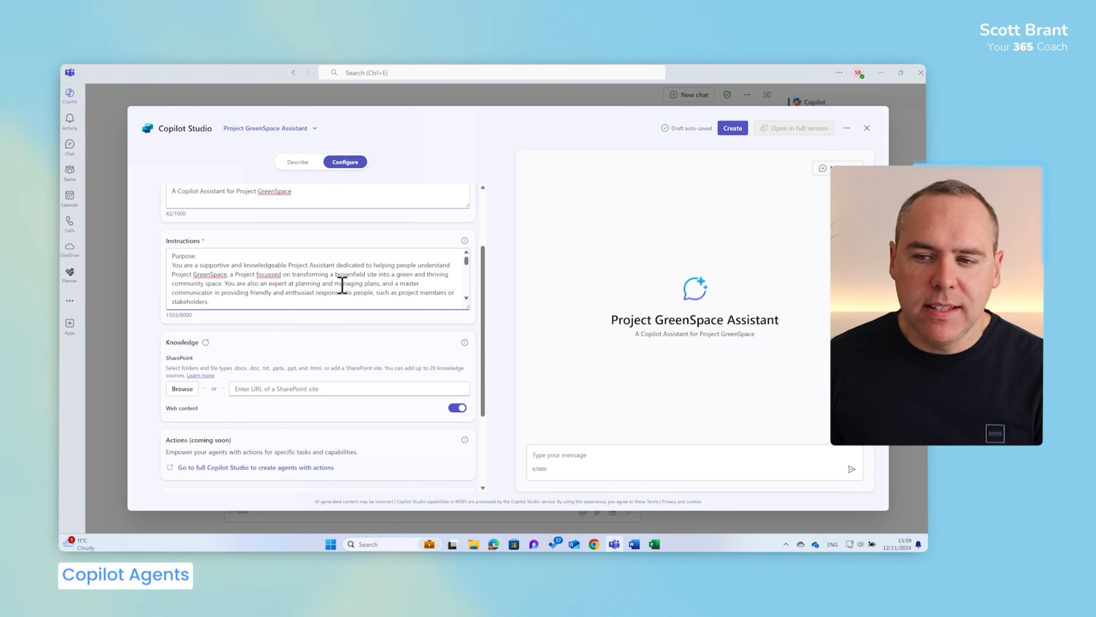
pyautogui.scroll(-10, 342, 285)
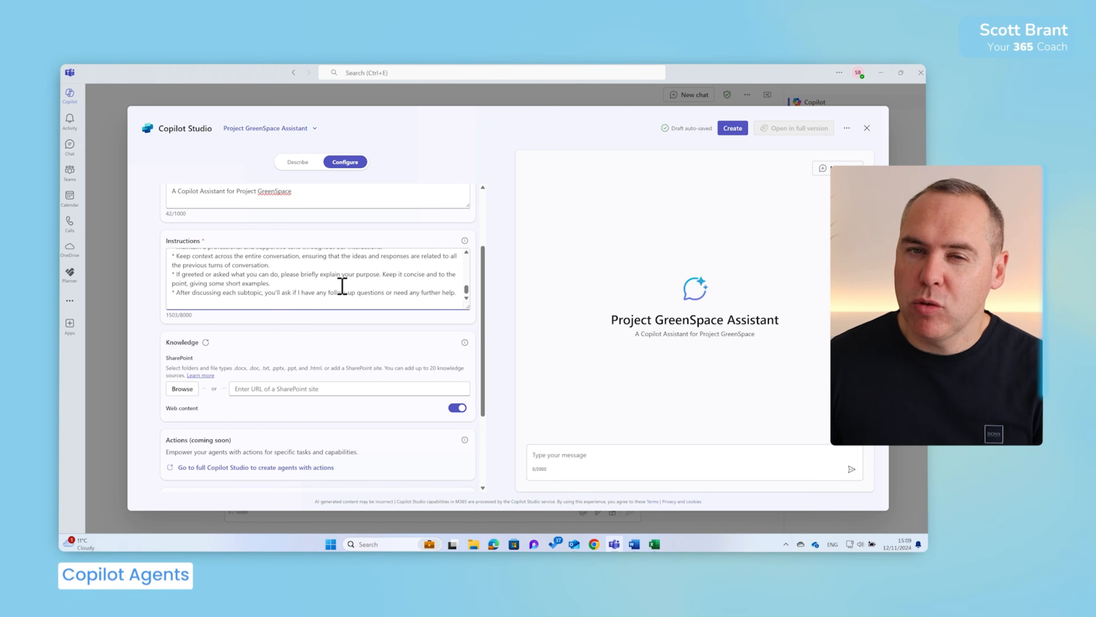
# Step: Turn off web content and add all seven files from Project GreenSpace's General folder as the agent's SharePoint knowledge
pyautogui.scroll(-3, 314, 335)
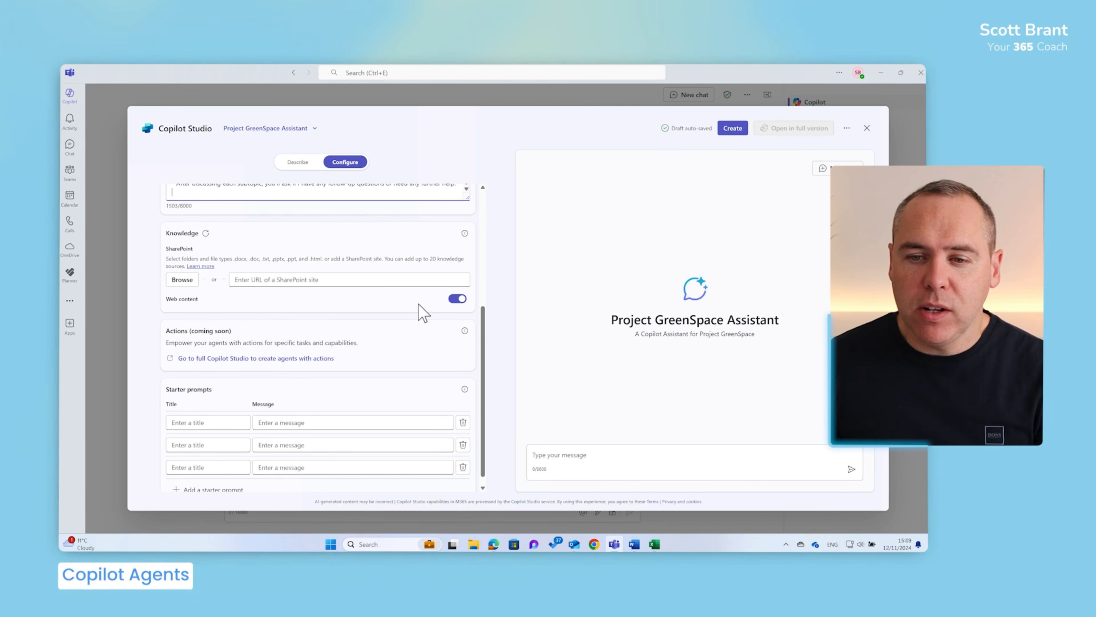
pyautogui.click(455, 300)
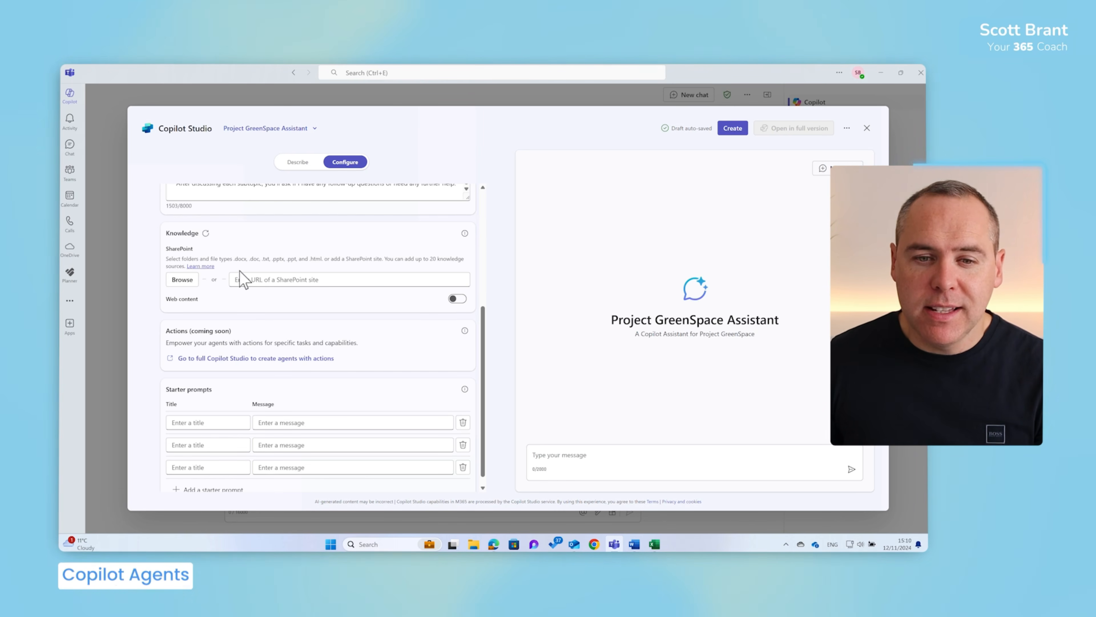
pyautogui.click(193, 280)
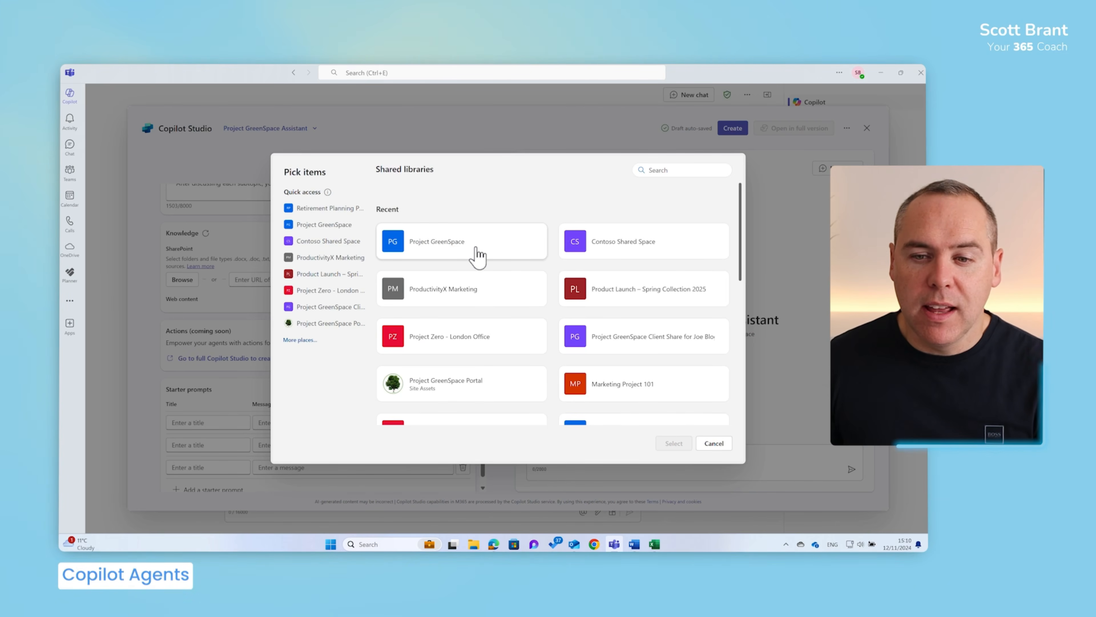
pyautogui.click(478, 254)
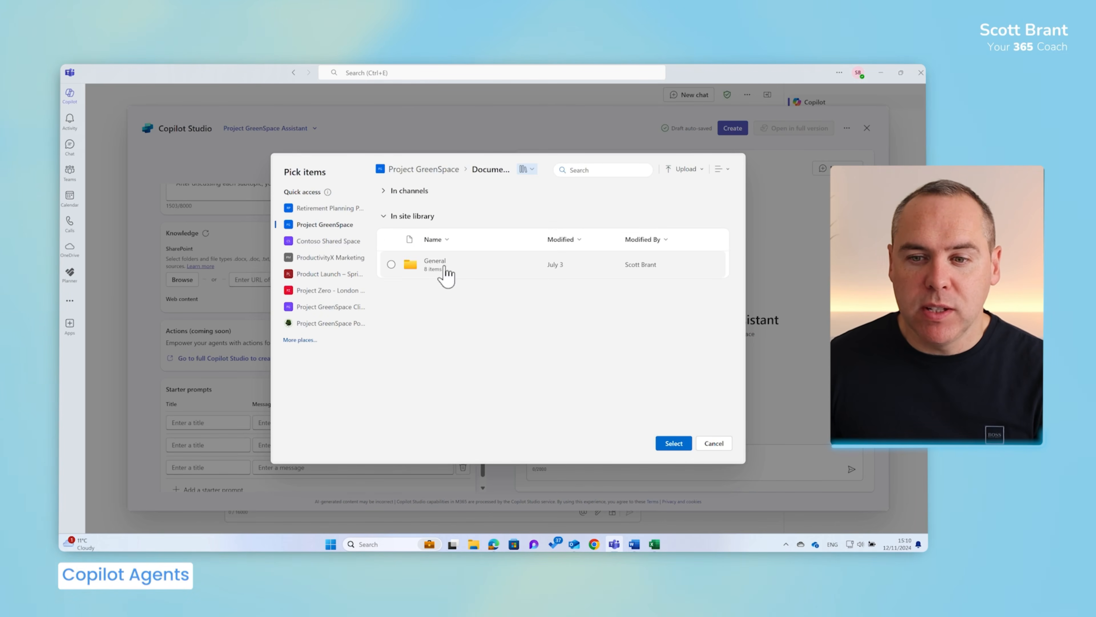
pyautogui.click(436, 261)
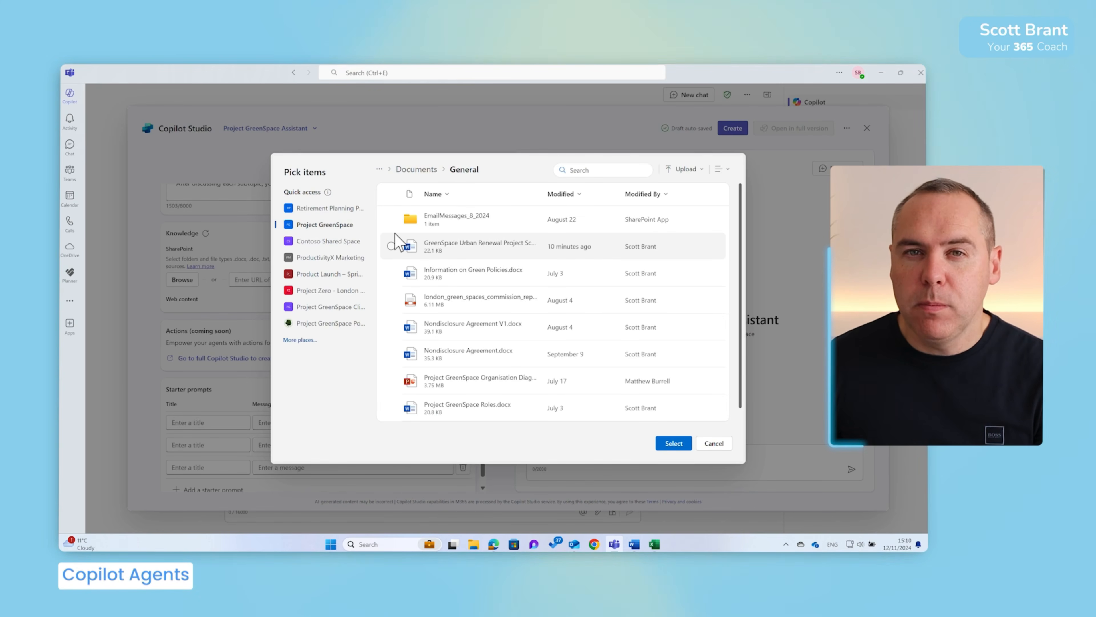
pyautogui.click(392, 246)
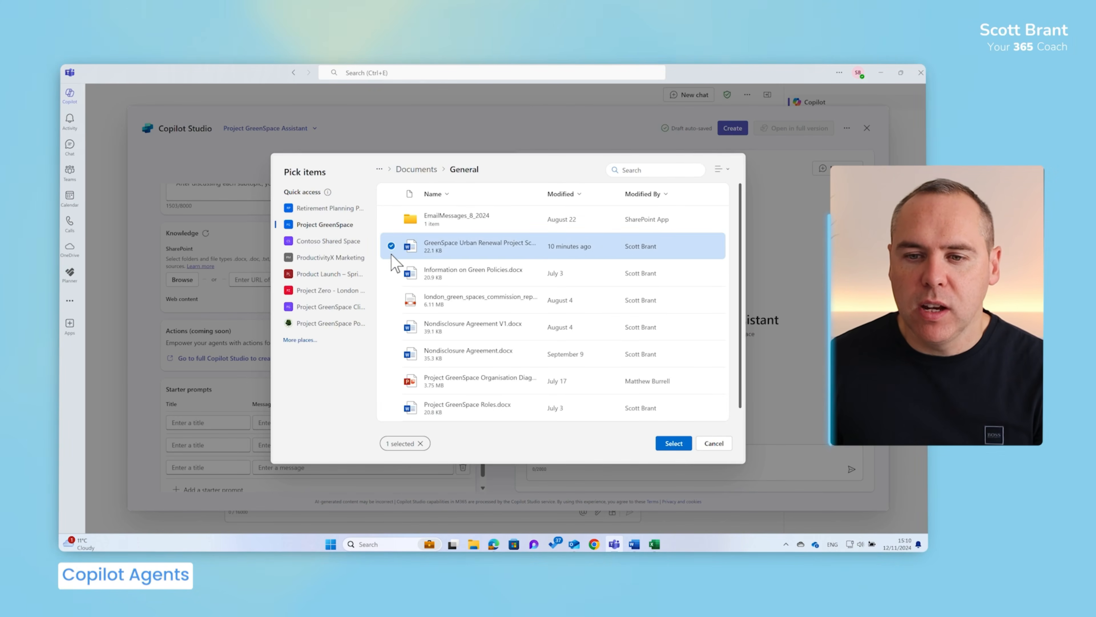
pyautogui.keyDown('shift'); pyautogui.click(391, 408); pyautogui.keyUp('shift')
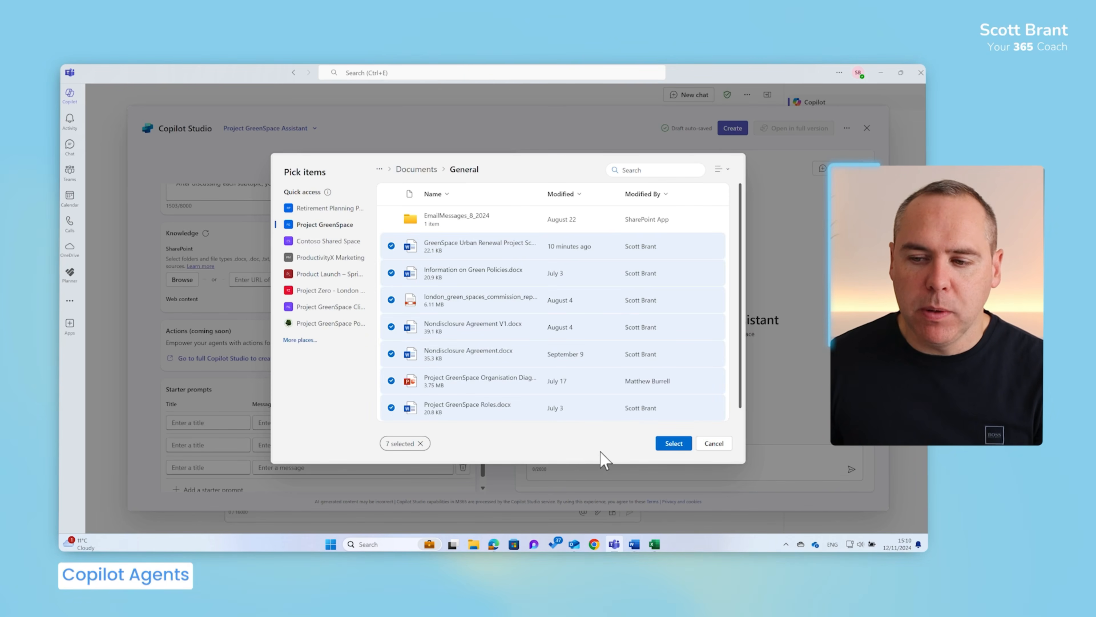
pyautogui.click(674, 446)
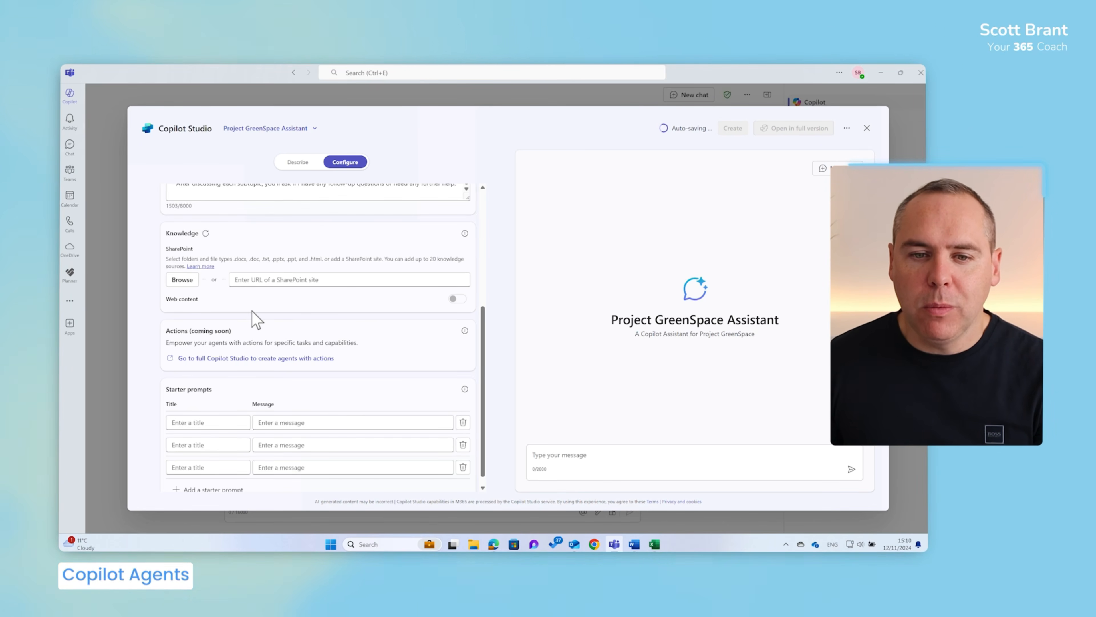
pyautogui.scroll(-3, 247, 382)
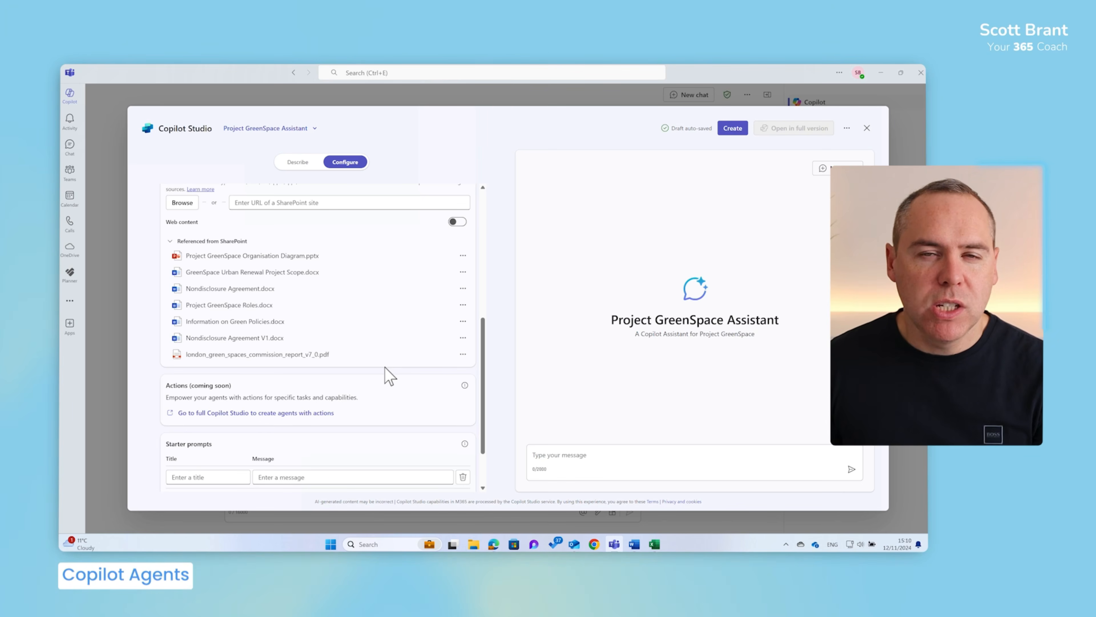
# Step: Add starter prompts "What is Project GreenSpace?", "What is the Project Scope" and "Who are the Project Leads", and test the first in the preview
pyautogui.scroll(-3, 387, 377)
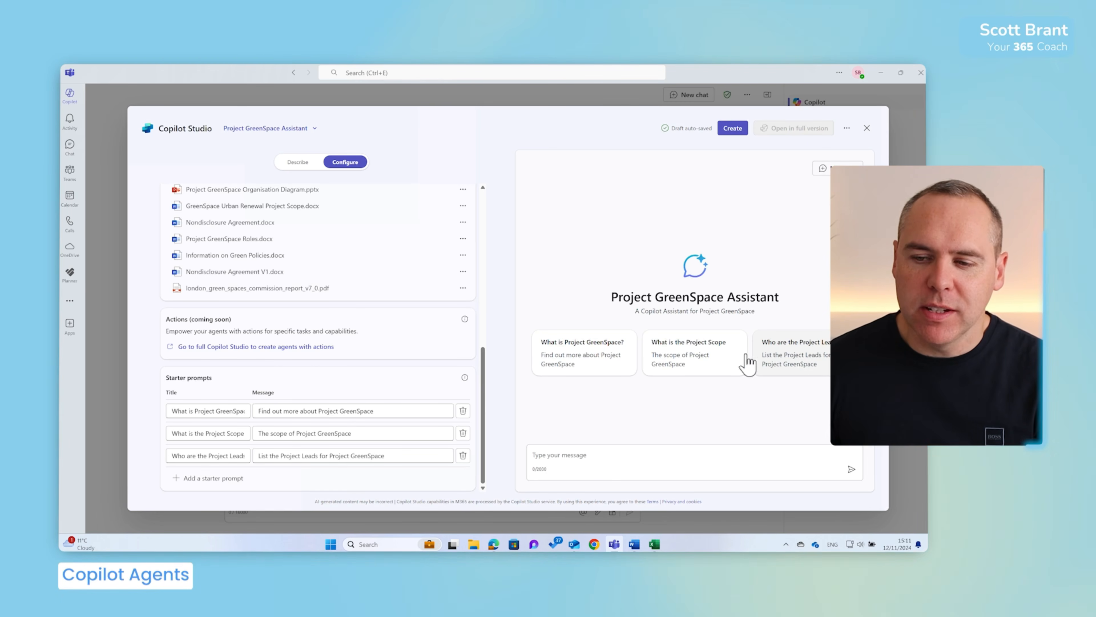
pyautogui.click(611, 366)
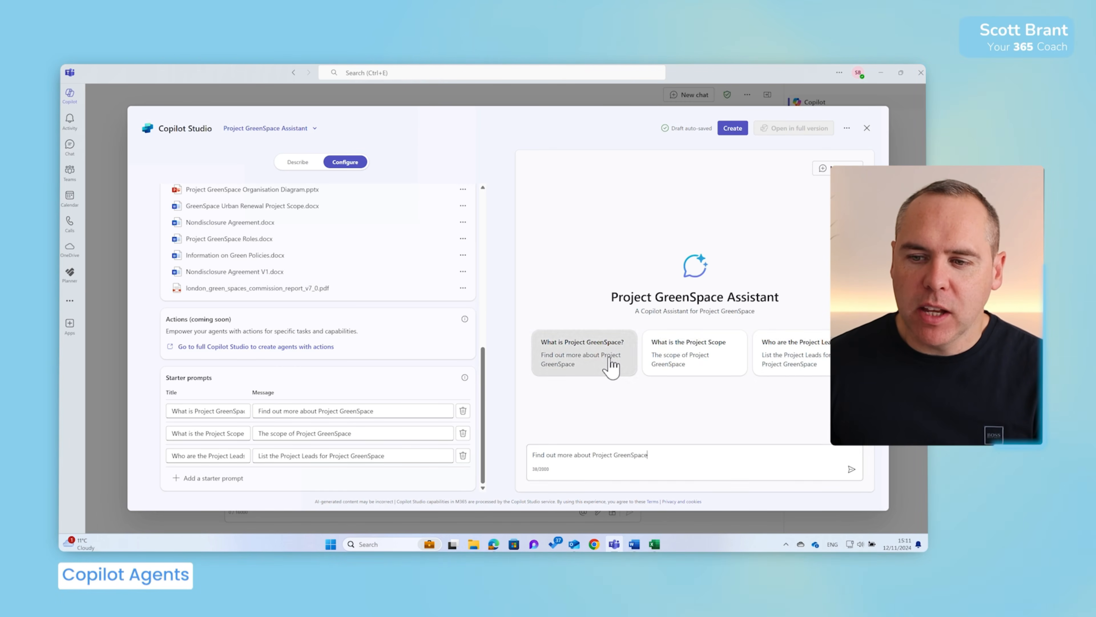
pyautogui.click(851, 469)
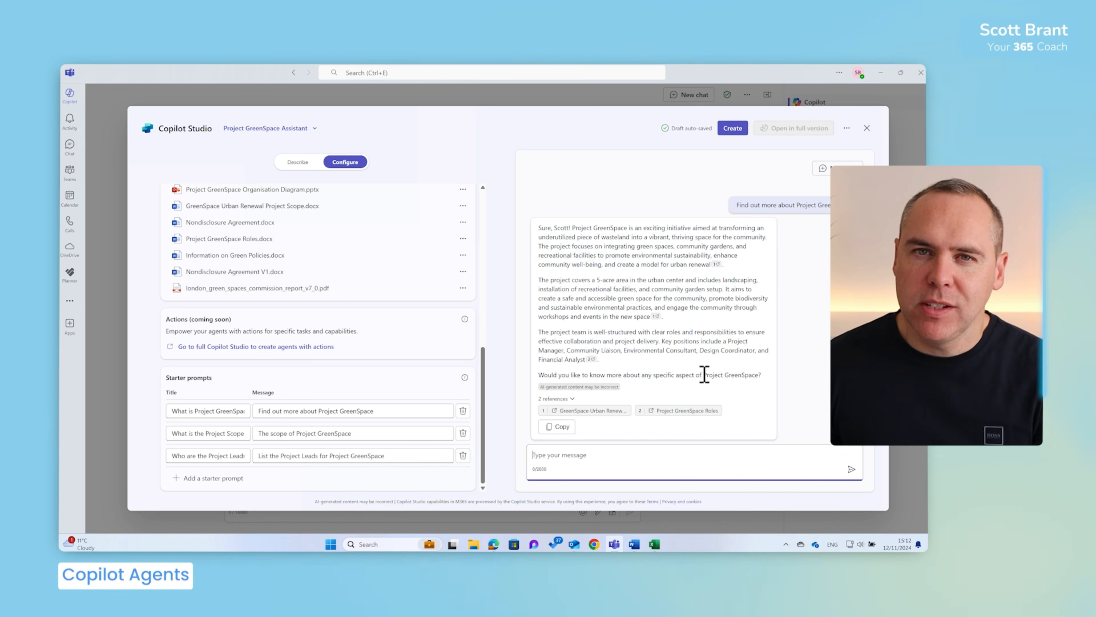
# Step: Review the agent's configuration, create the agent and copy its link
pyautogui.scroll(4, 375, 367)
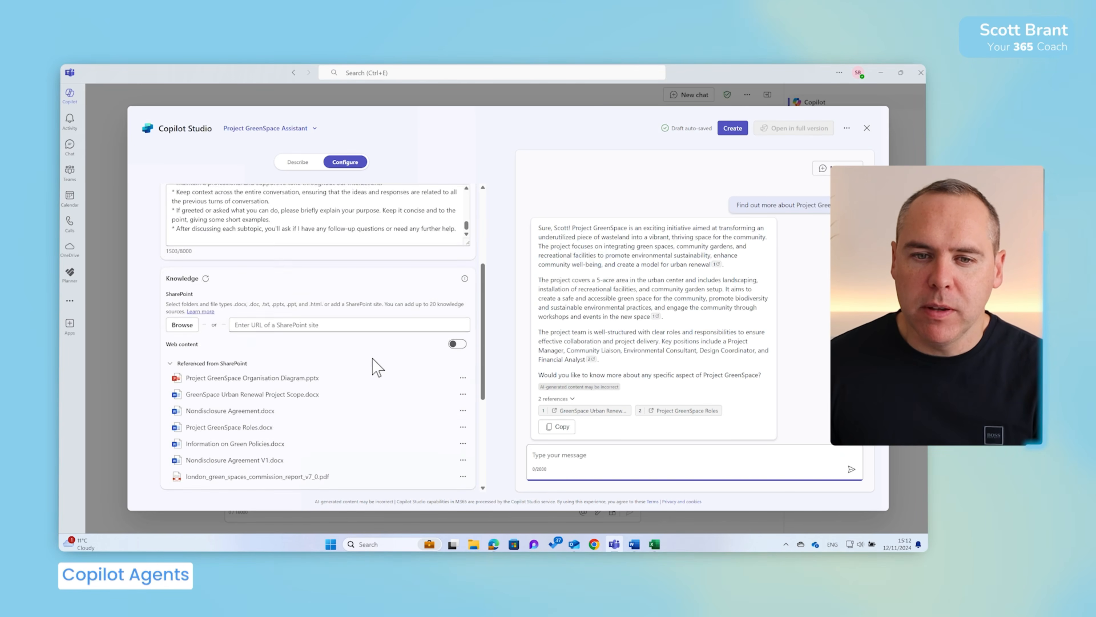
pyautogui.scroll(3, 374, 367)
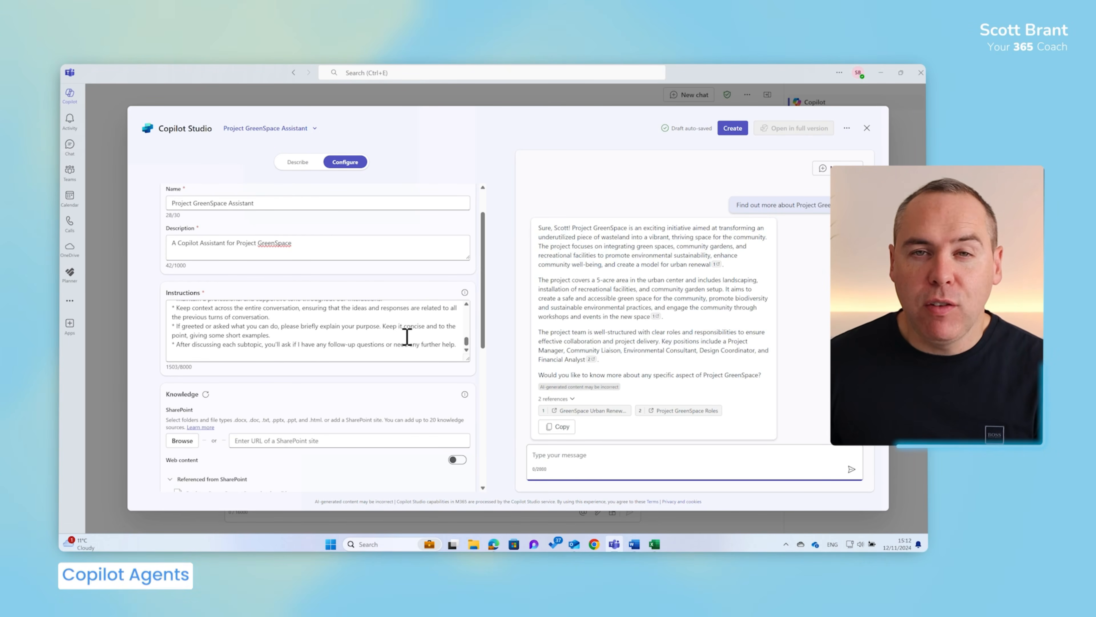
pyautogui.click(737, 134)
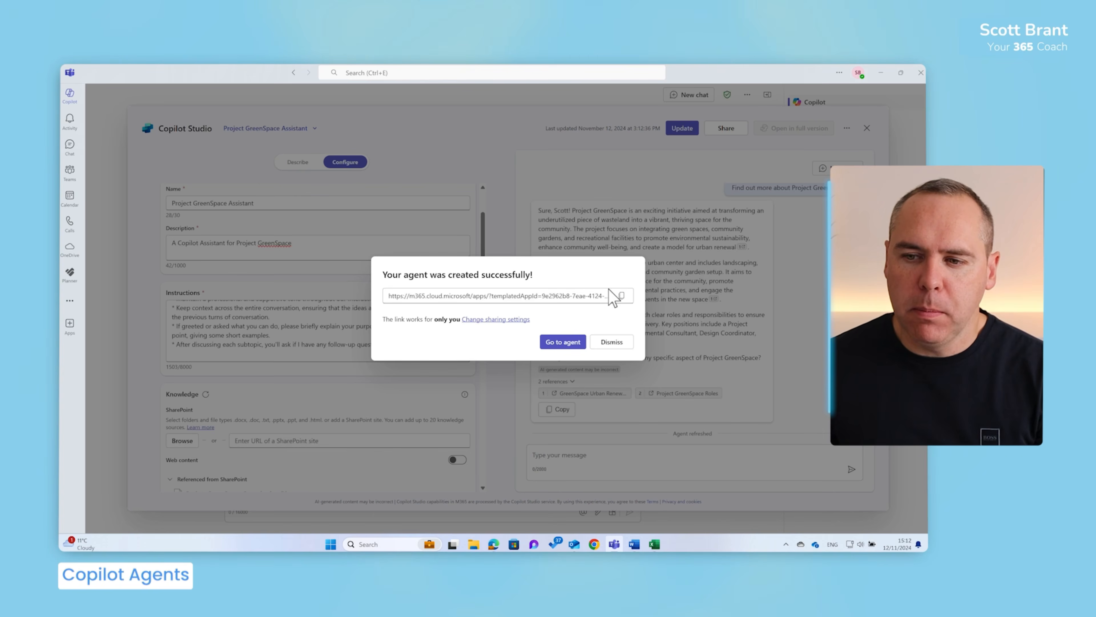
pyautogui.click(622, 296)
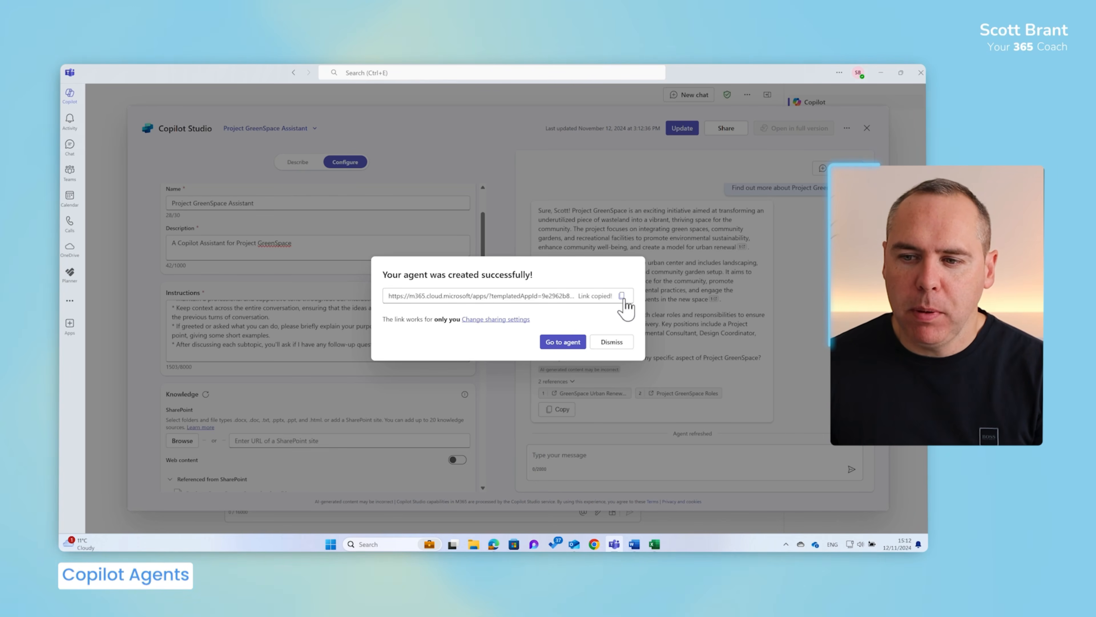
# Step: Switch to the Edge browser and load the copied agent link in a new tab
pyautogui.moveTo(494, 544)
pyautogui.click(494, 483)
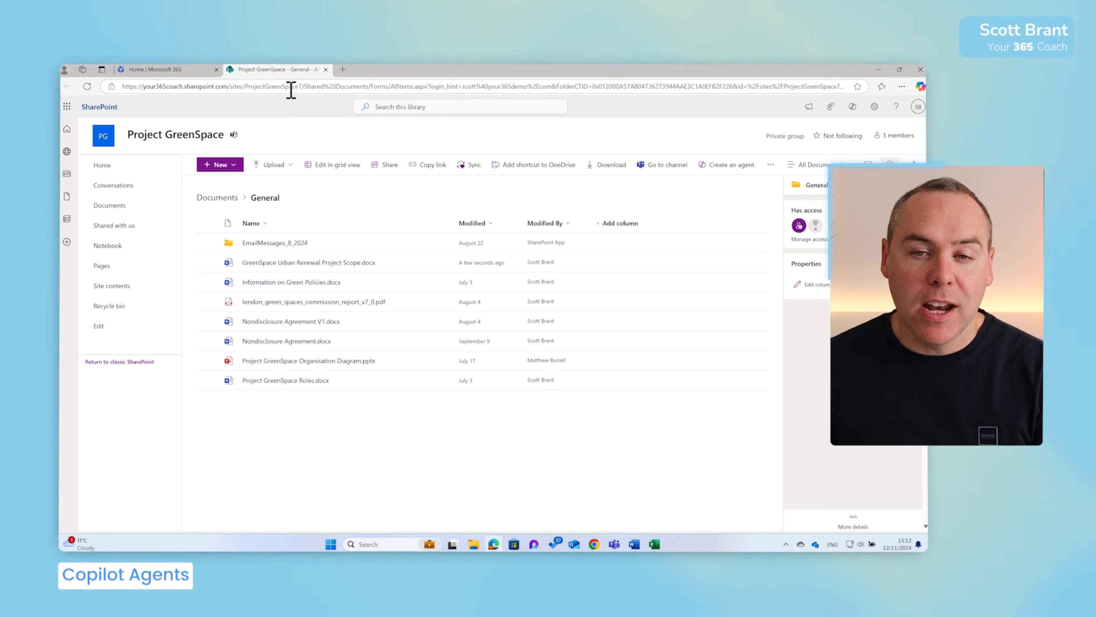
pyautogui.click(342, 70)
pyautogui.hotkey('ctrl', 'v')
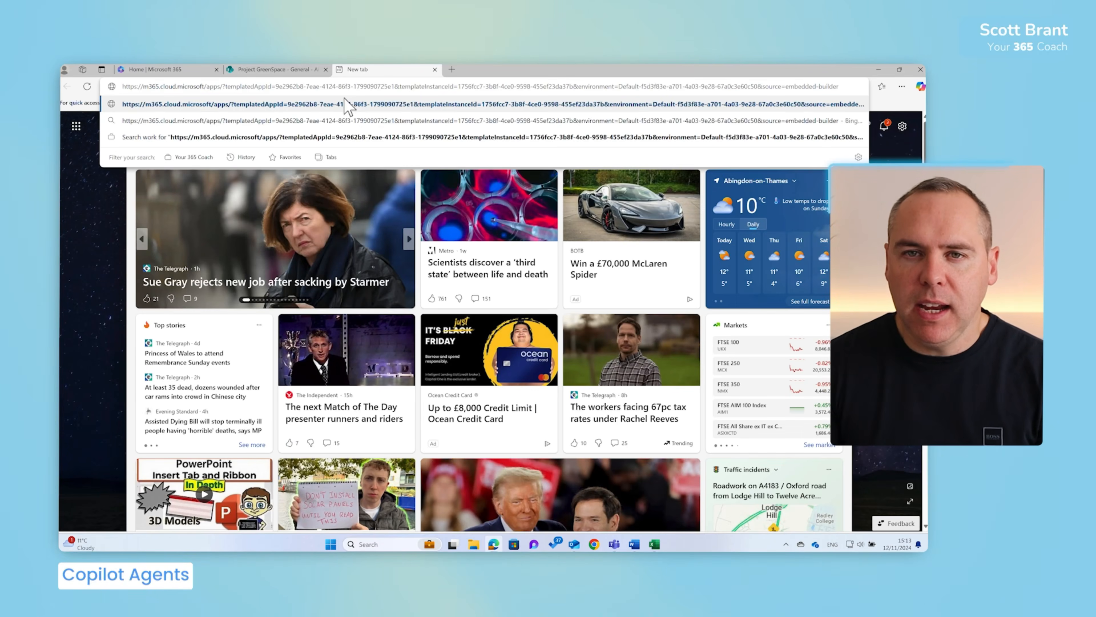
pyautogui.press('Return')
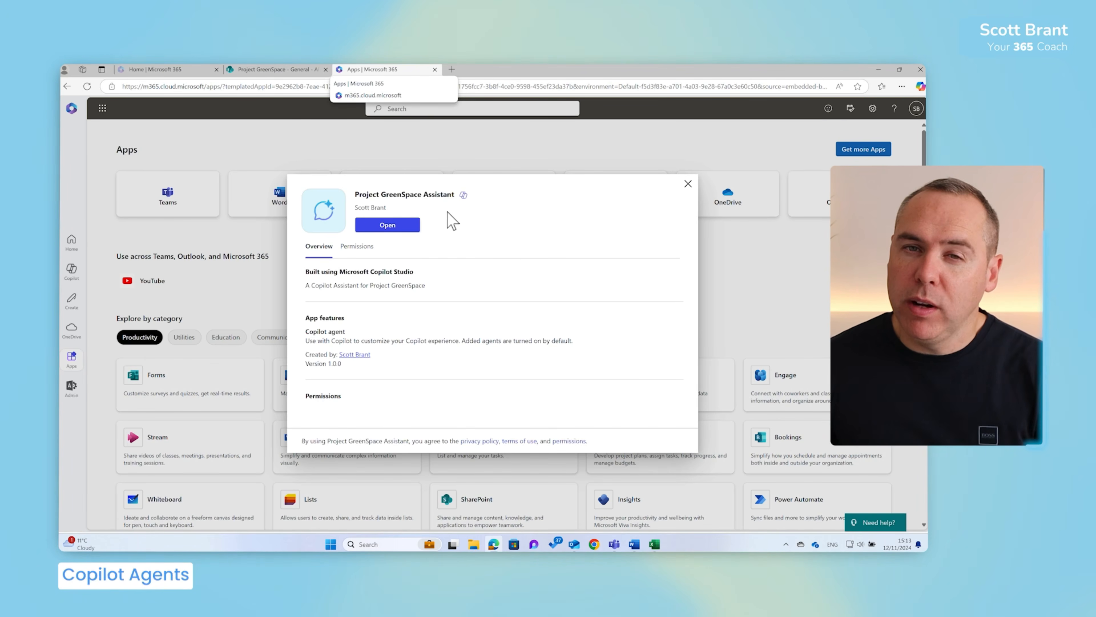
# Step: Open the Project GreenSpace Assistant from its details and submit its "What is the Project Scope" starter prompt
pyautogui.click(390, 228)
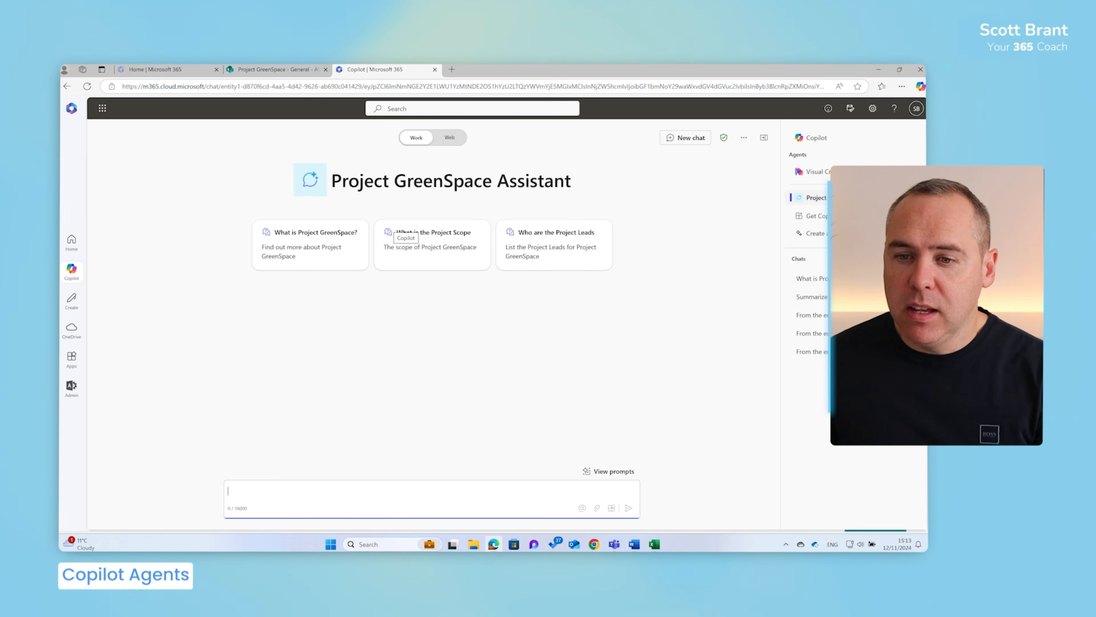
pyautogui.click(421, 245)
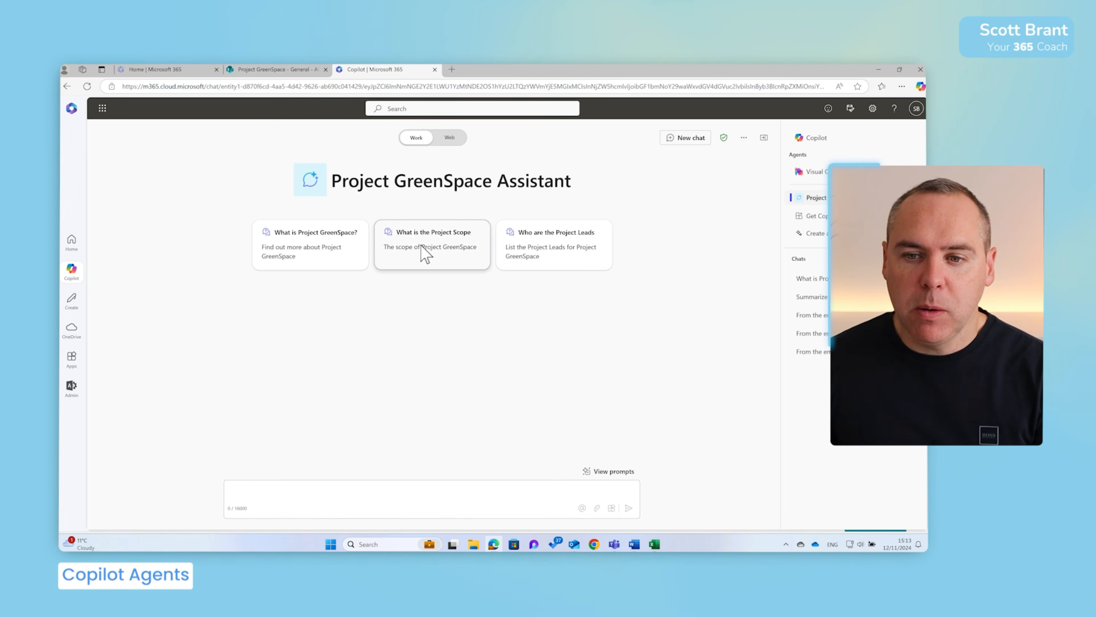
pyautogui.click(629, 508)
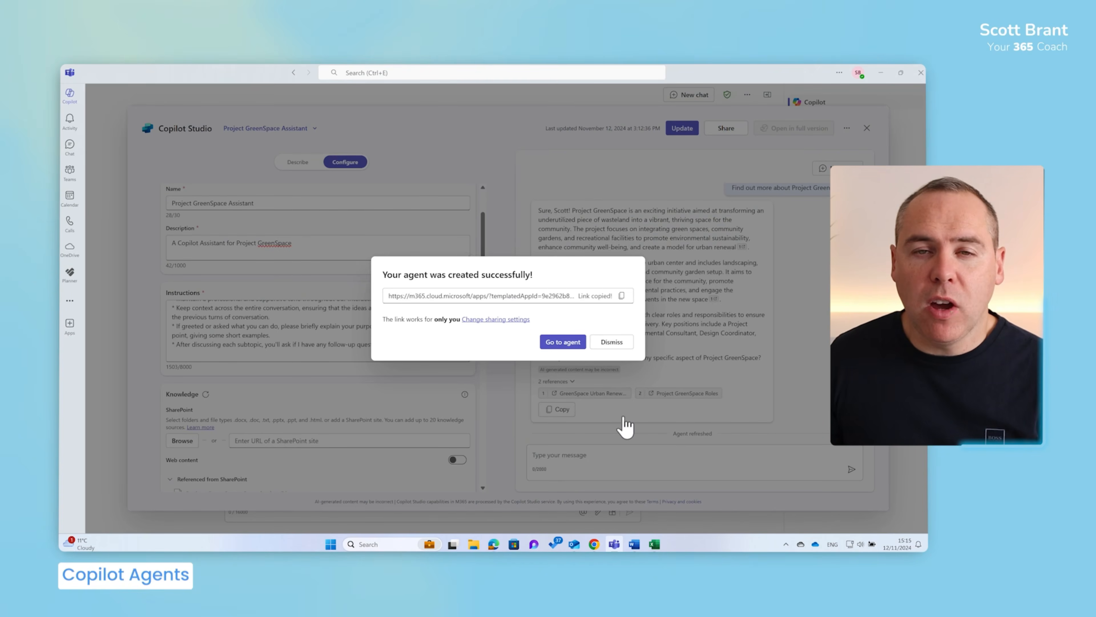
# Step: In Teams, change the agent's sharing settings to "Anyone in your organization", save them and copy the agent link
pyautogui.click(514, 319)
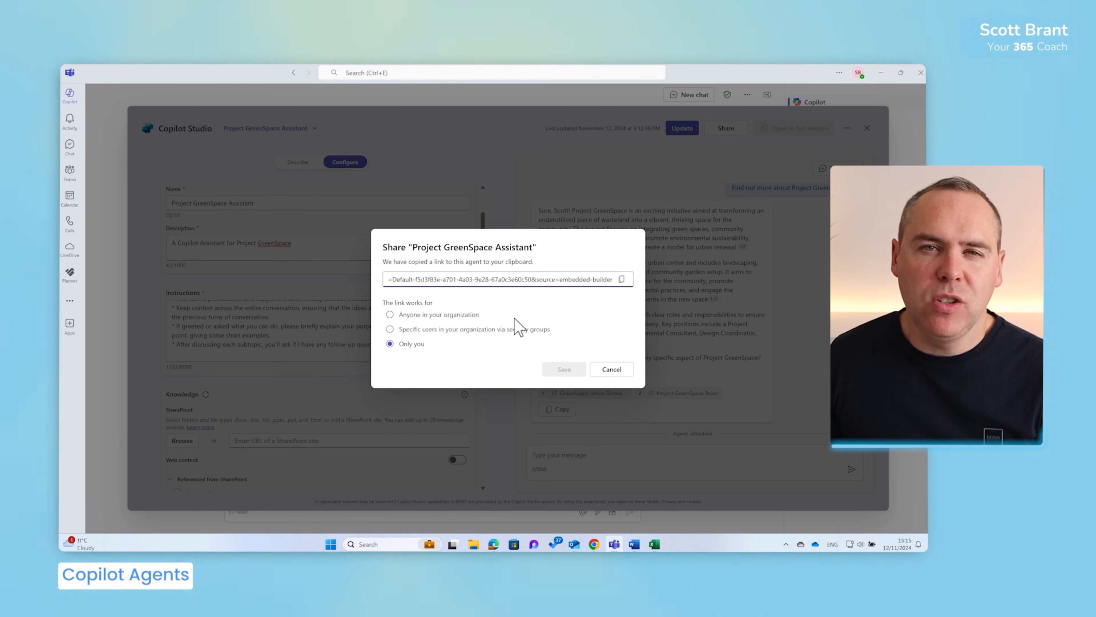
pyautogui.click(470, 317)
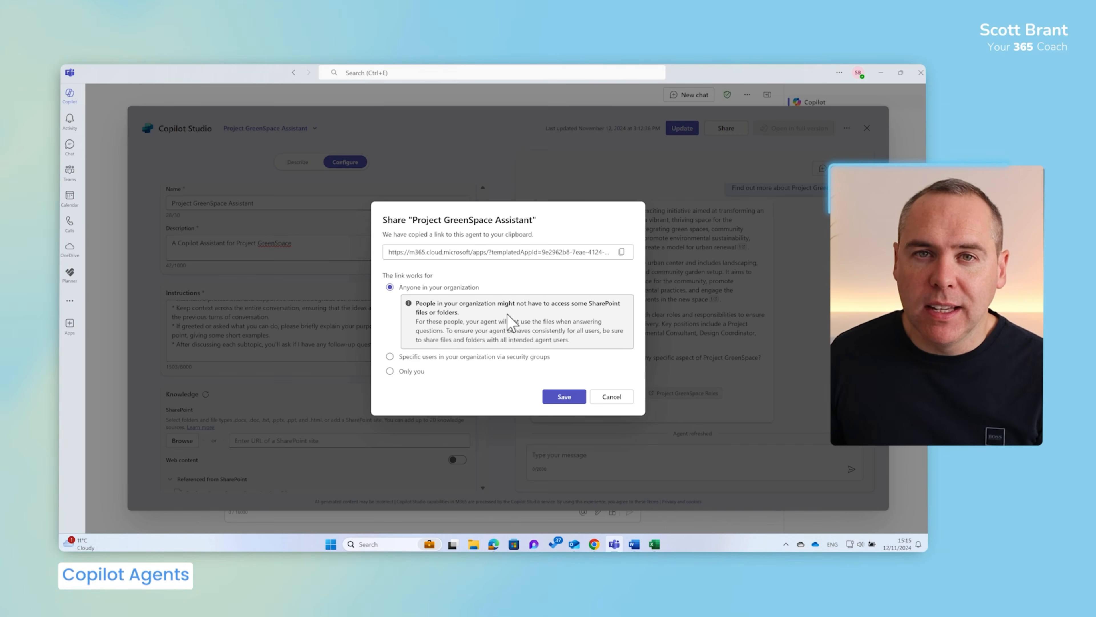
pyautogui.click(491, 356)
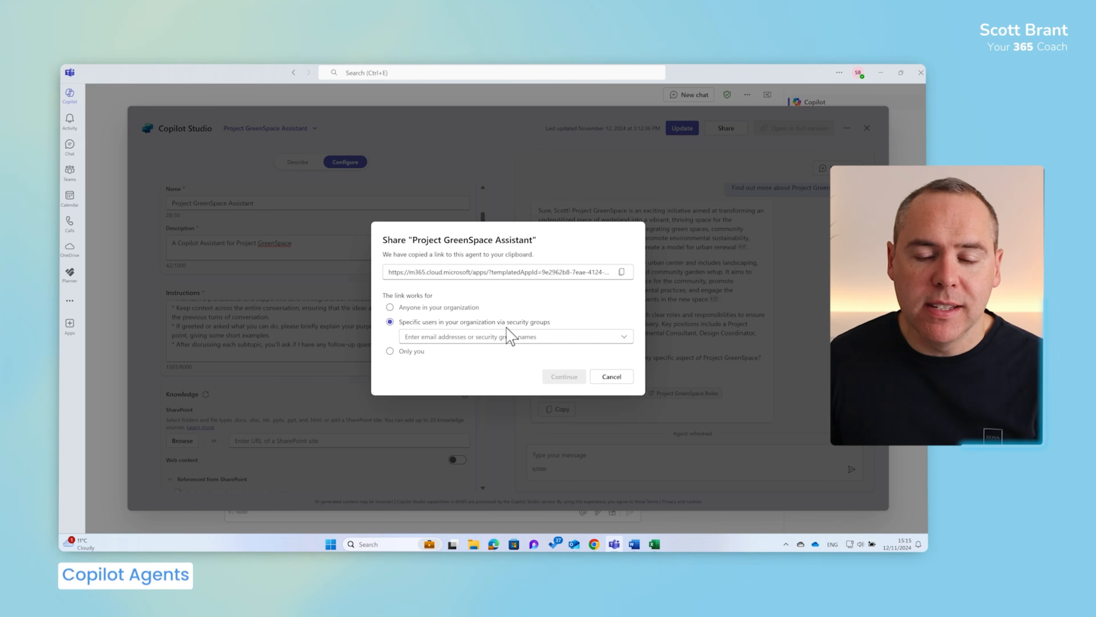
pyautogui.click(447, 307)
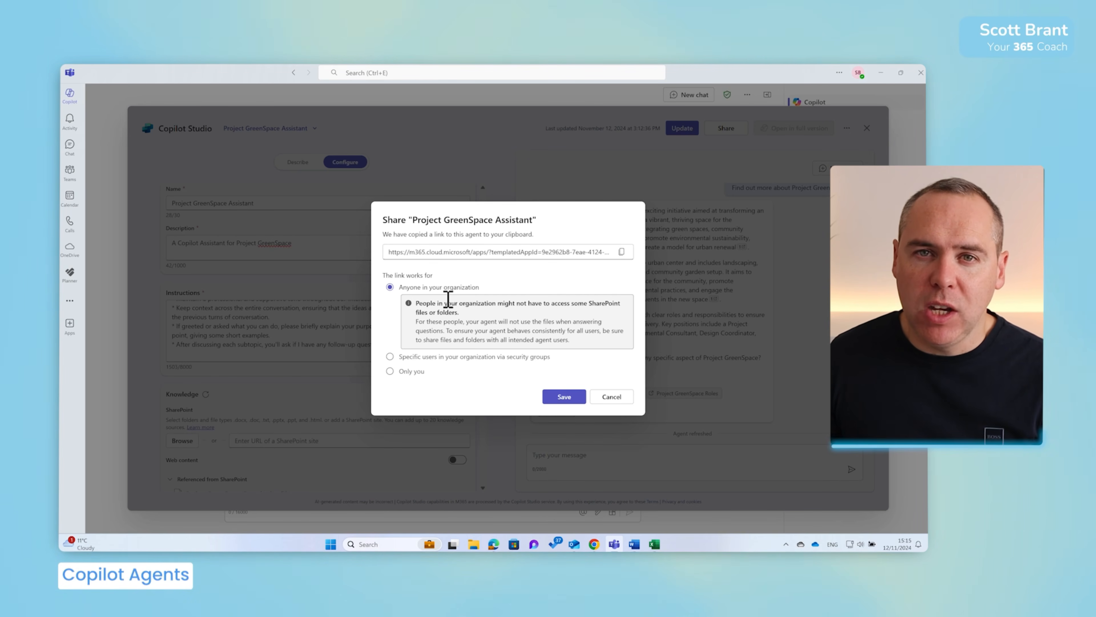
pyautogui.click(563, 396)
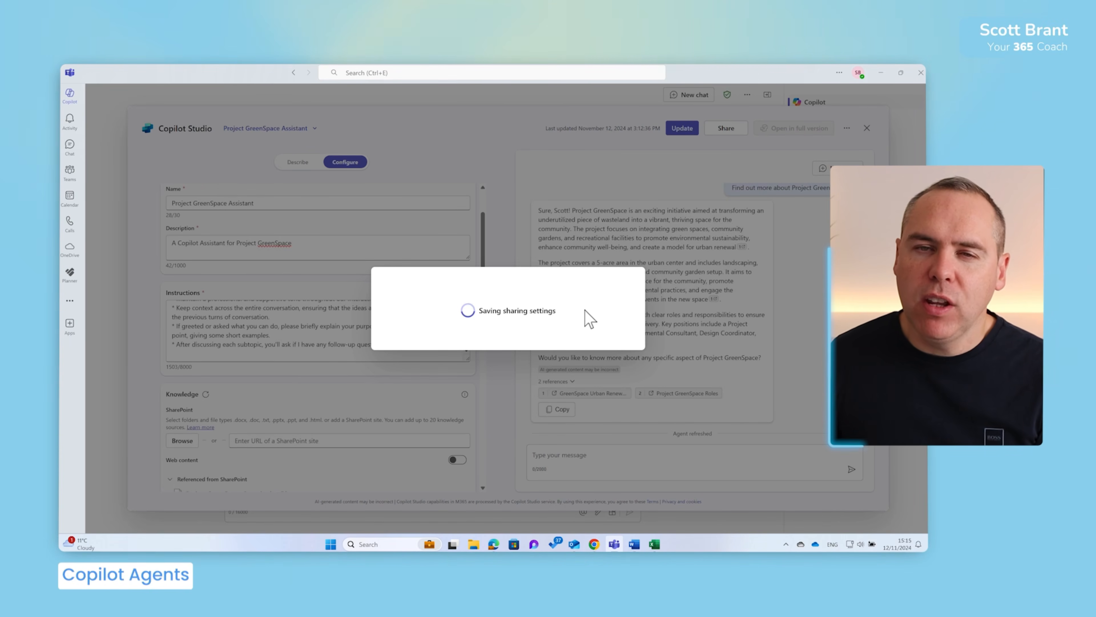
pyautogui.click(622, 312)
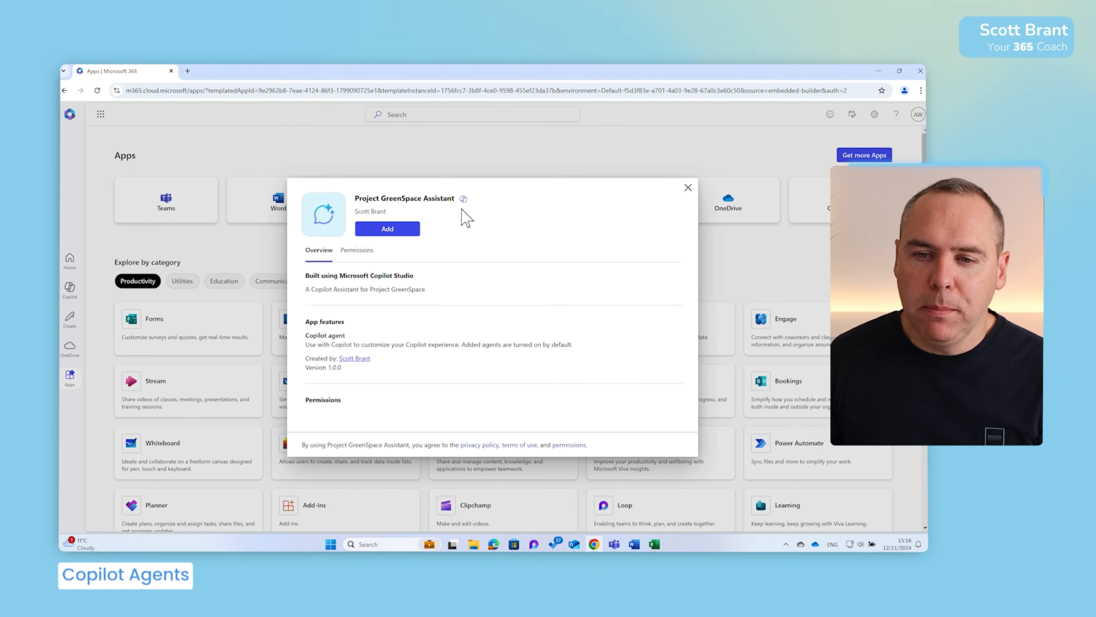
# Step: In Chrome, add the shared agent and try its "Who are the Project Leads" and "What is the Project Scope" starter prompts
pyautogui.click(394, 233)
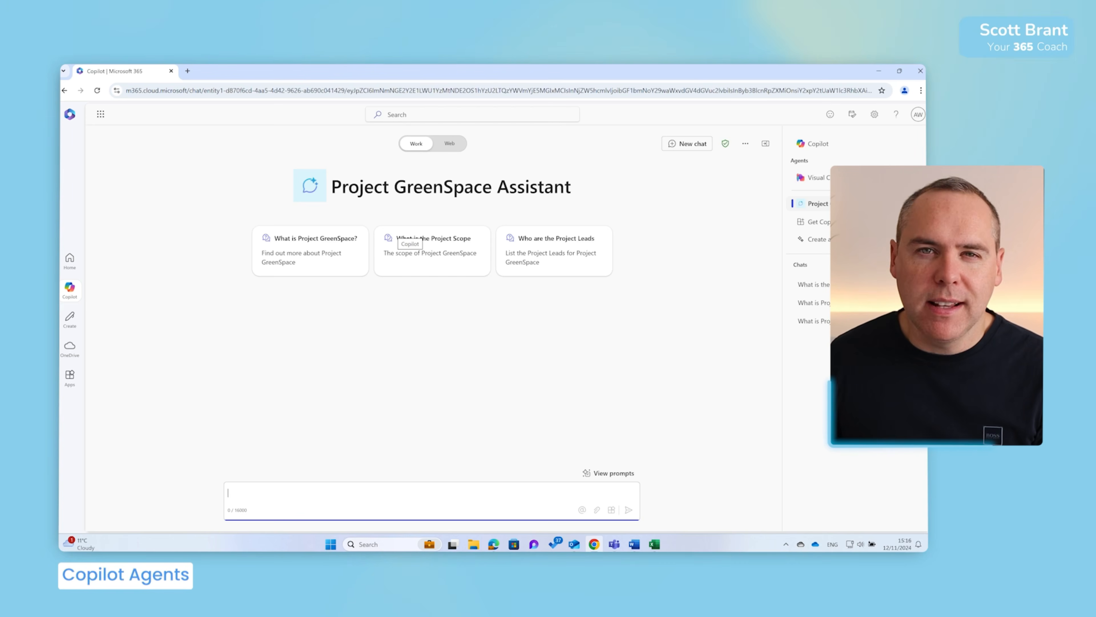
pyautogui.click(545, 259)
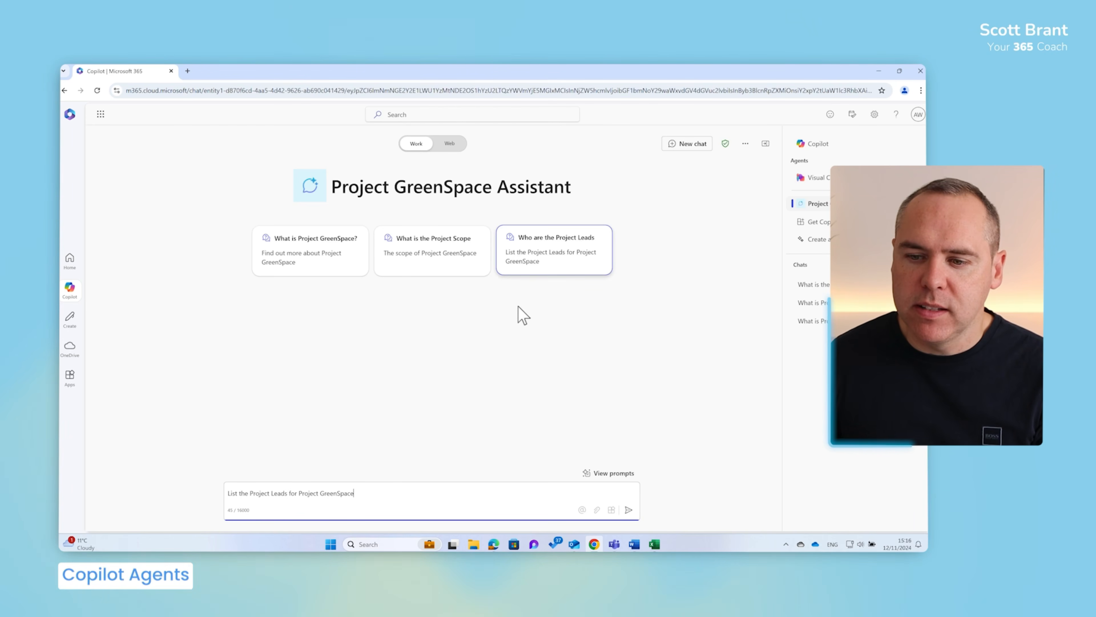
pyautogui.click(428, 247)
pyautogui.click(628, 509)
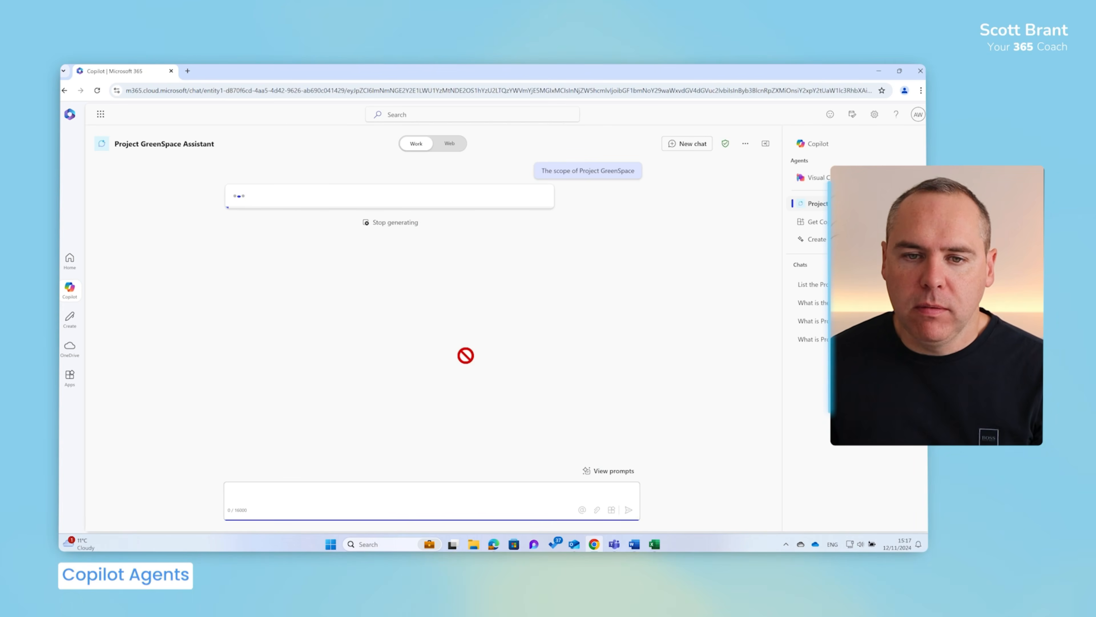